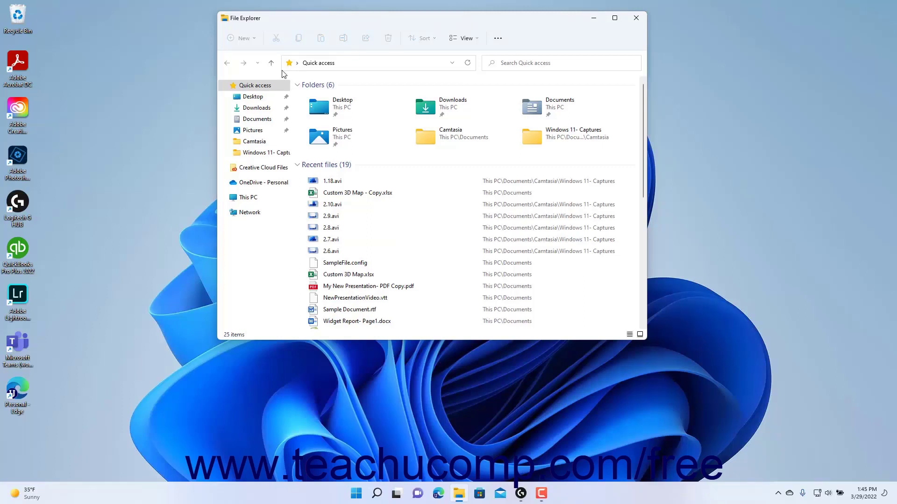
# Open OneDrive - Personal from the navigation pane to view its ten items.
pyautogui.click(266, 183)
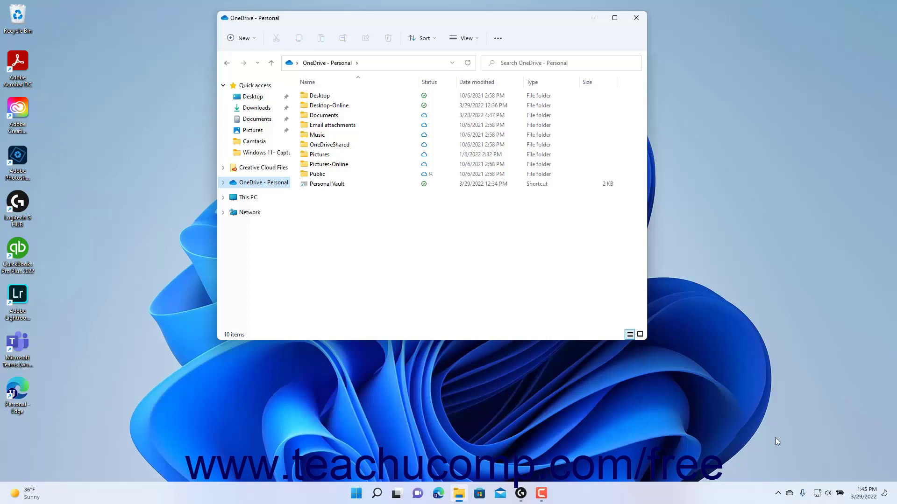
# Bring up the OneDrive options menu from the system tray cloud icon.
pyautogui.rightClick(791, 493)
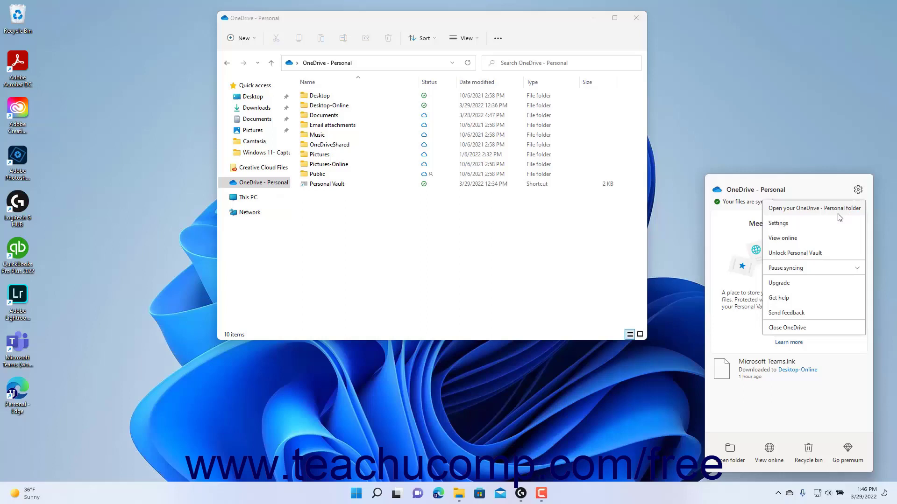
pyautogui.click(806, 223)
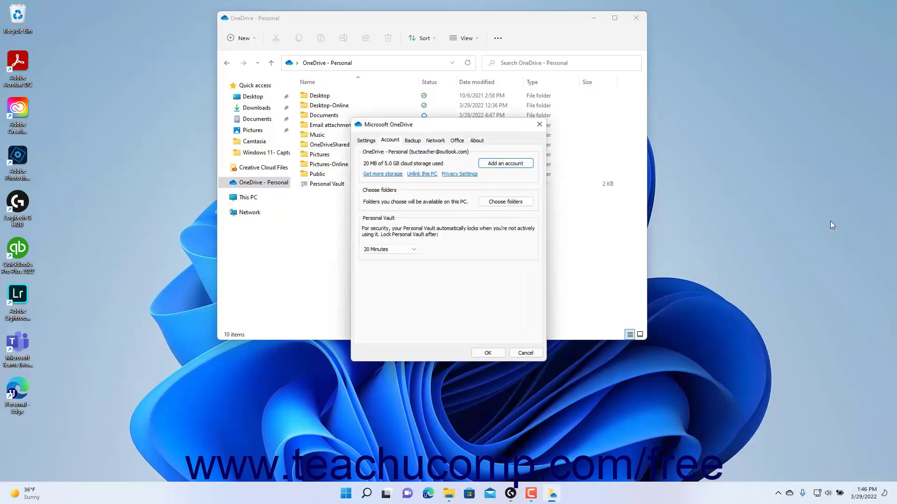
pyautogui.click(391, 141)
# Uncheck the Public folder in Choose folders and confirm with OK.
pyautogui.click(504, 202)
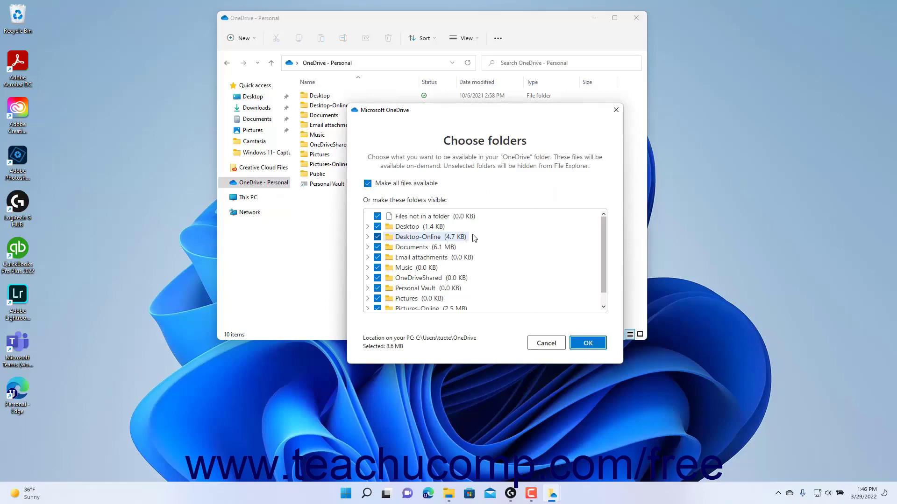
pyautogui.scroll(-1, 440, 274)
pyautogui.click(377, 304)
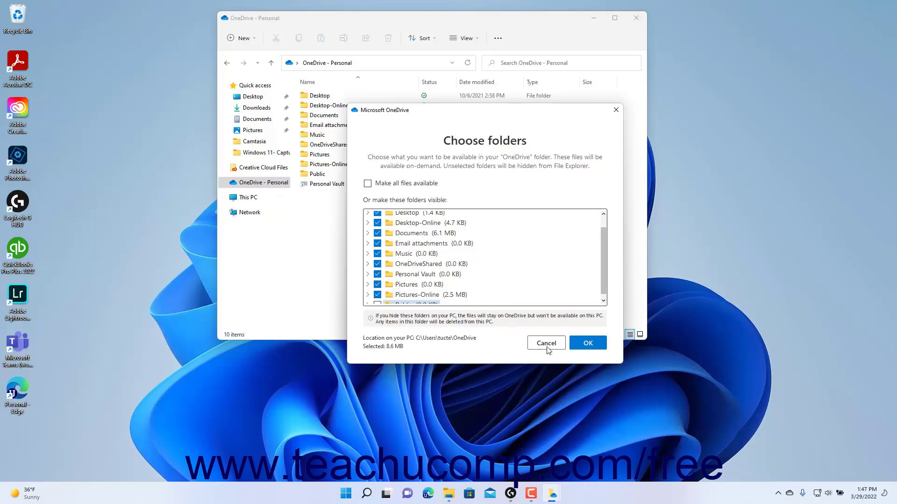
pyautogui.click(586, 345)
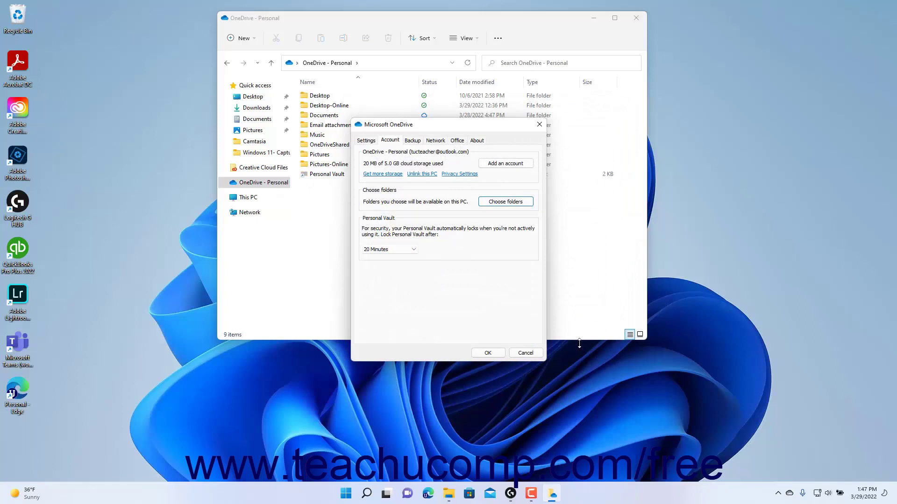
# Dismiss the Microsoft OneDrive settings dialog with OK.
pyautogui.click(489, 353)
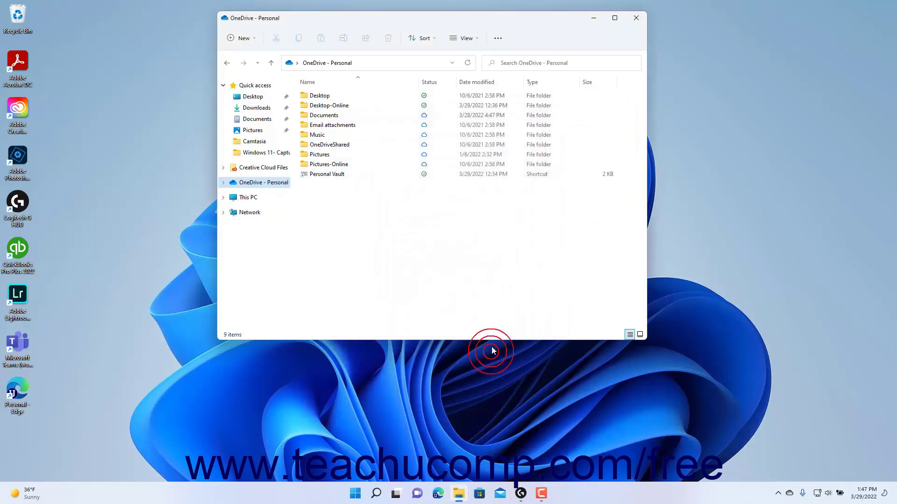